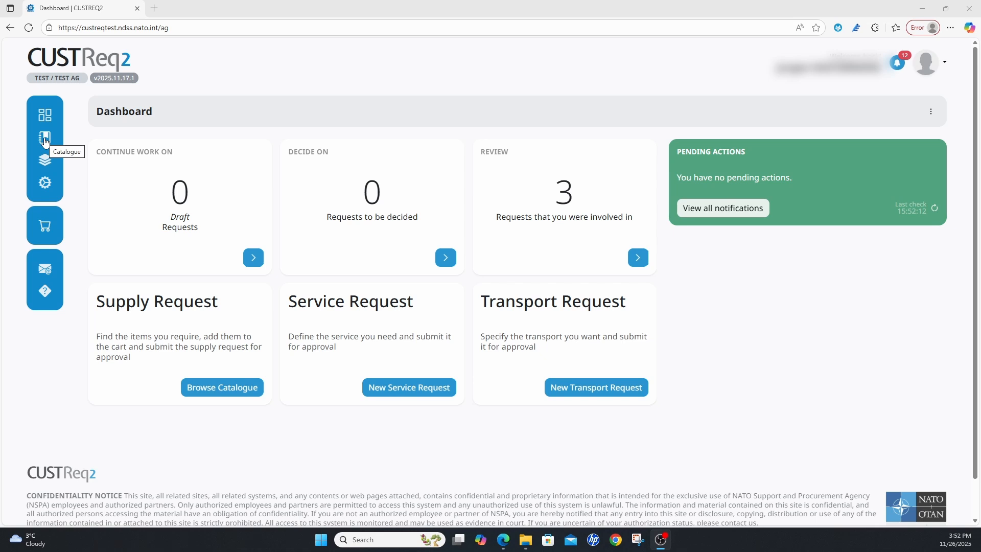
# - Open the supply catalogue and filter it to the category OF - OFFICE EQUIPMENT
pyautogui.click(231, 388)
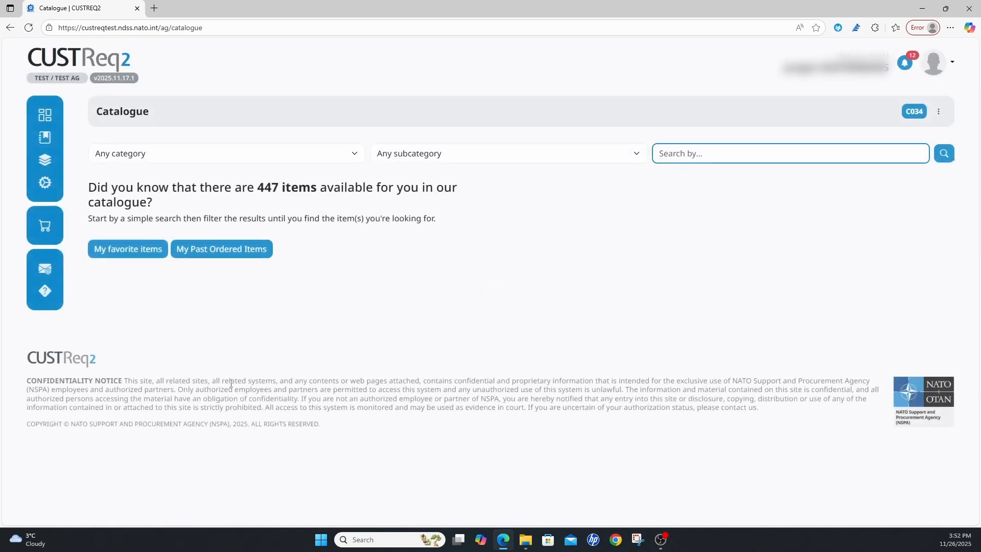
pyautogui.click(355, 156)
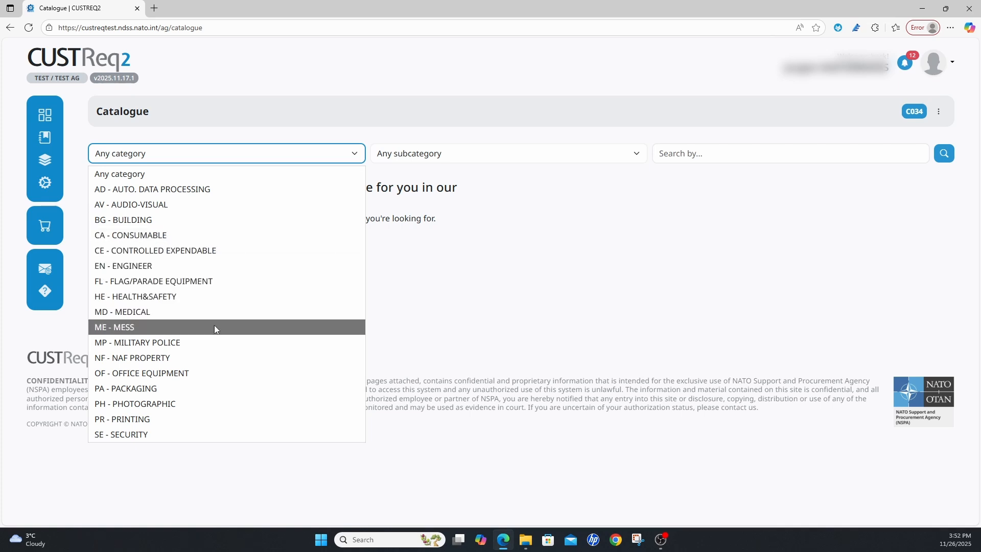
pyautogui.click(211, 373)
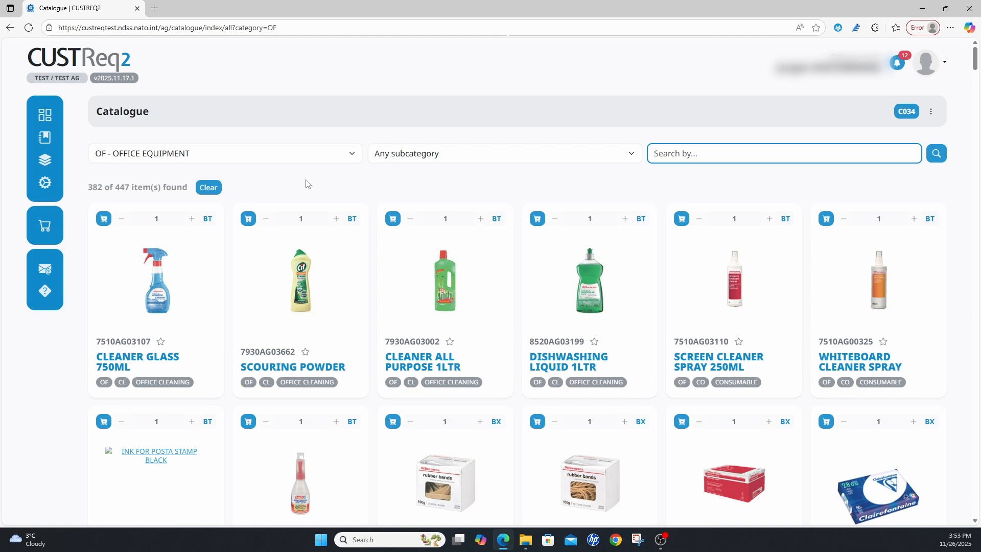
# - Find MAGNETS ROUND MULTI COLOR 30MM among the office equipment items and add one box to the cart
pyautogui.scroll(-2, 306, 183)
pyautogui.scroll(-5, 306, 183)
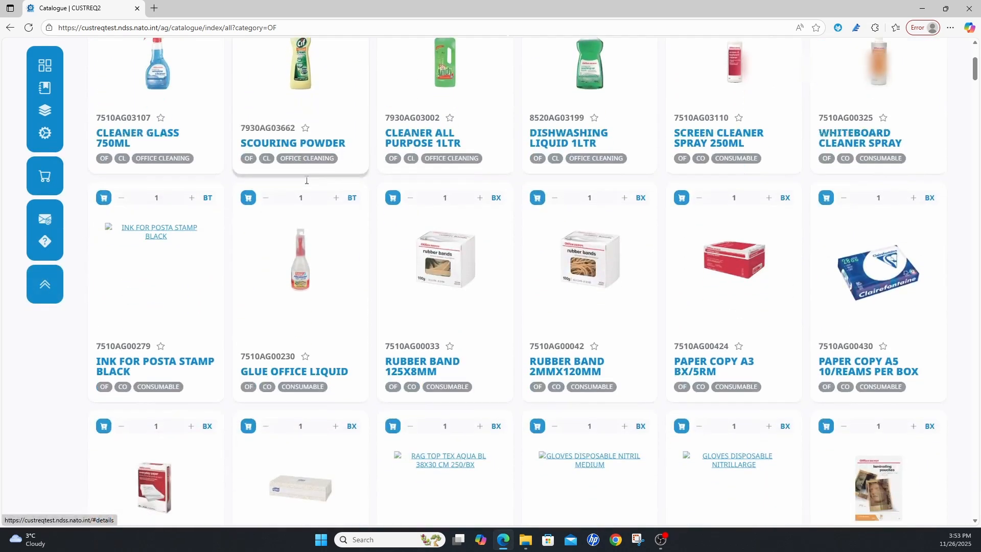
pyautogui.scroll(-6, 307, 184)
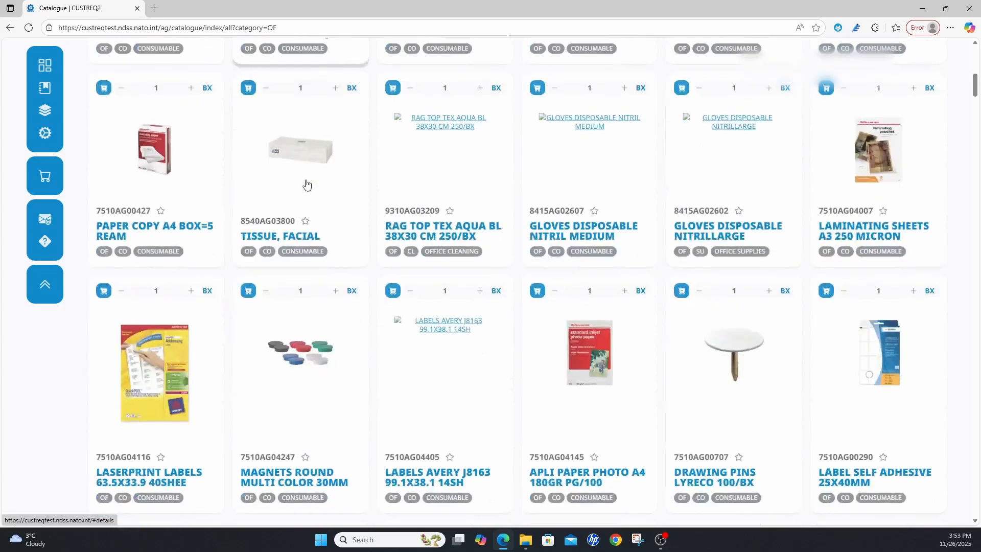
pyautogui.scroll(-1, 306, 184)
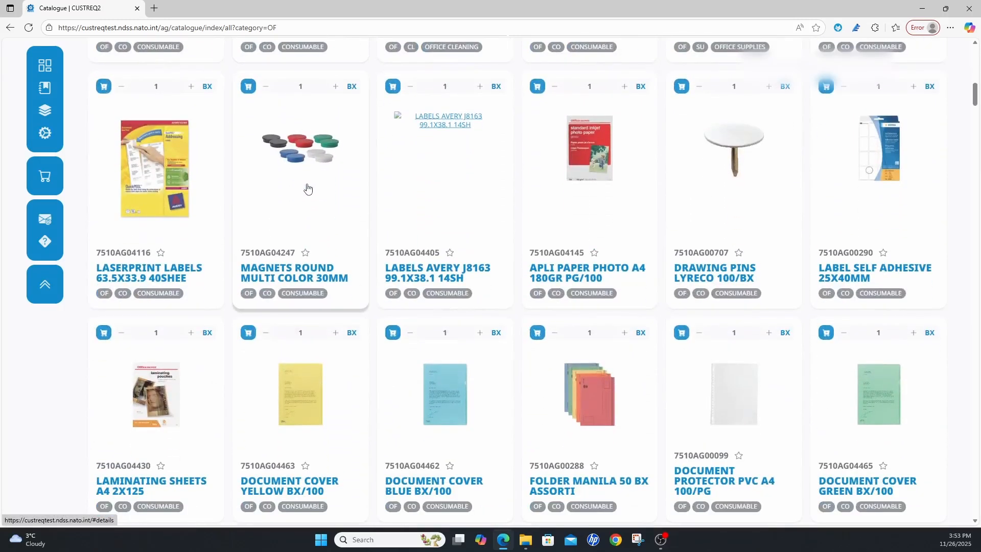
pyautogui.scroll(-3, 333, 190)
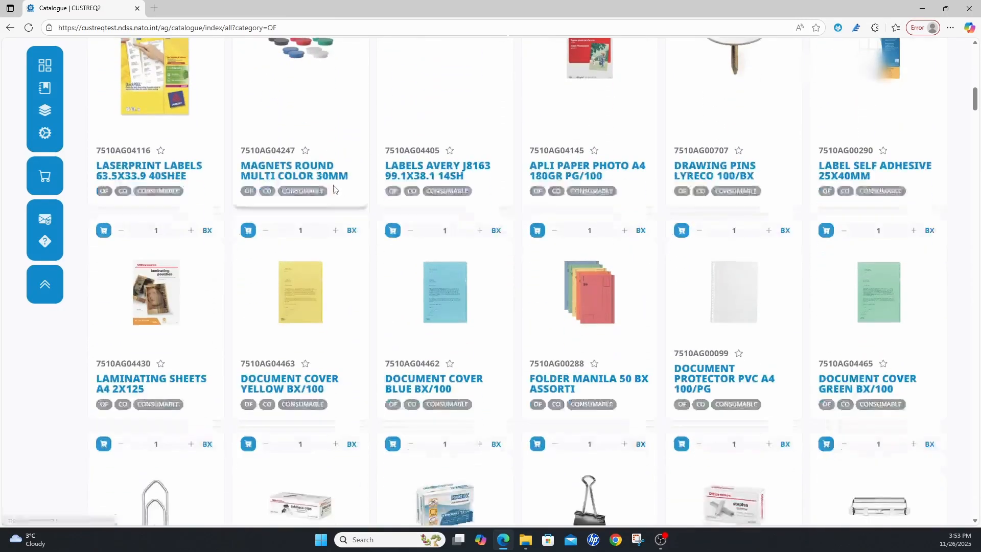
pyautogui.scroll(3, 334, 191)
pyautogui.scroll(1, 334, 190)
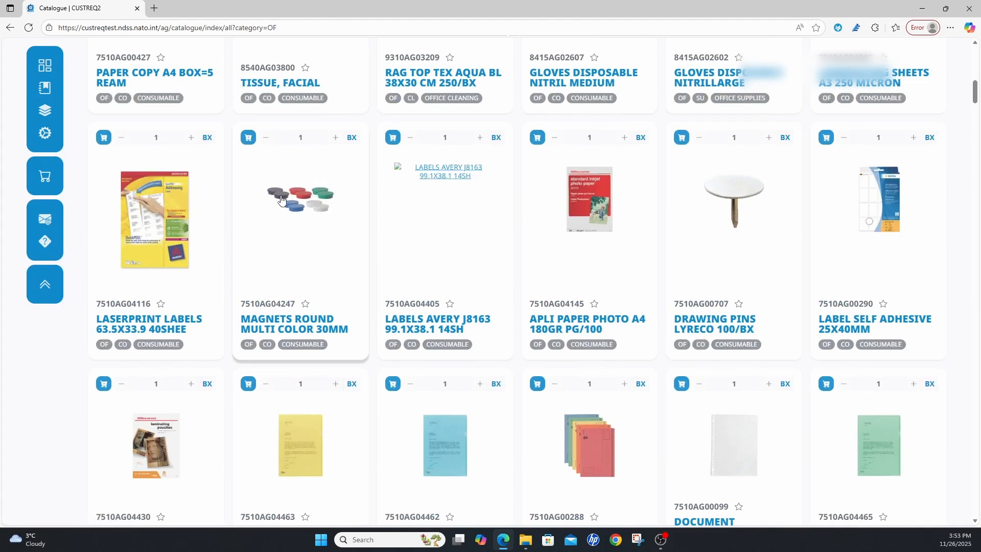
pyautogui.click(249, 138)
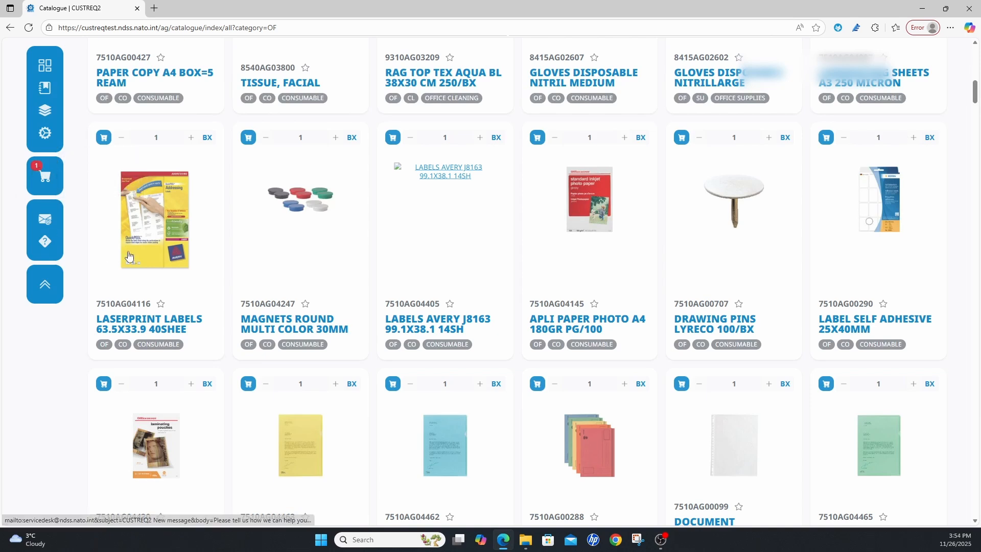
# - Search the office equipment catalogue for "folder"
pyautogui.scroll(8, 161, 232)
pyautogui.scroll(6, 161, 232)
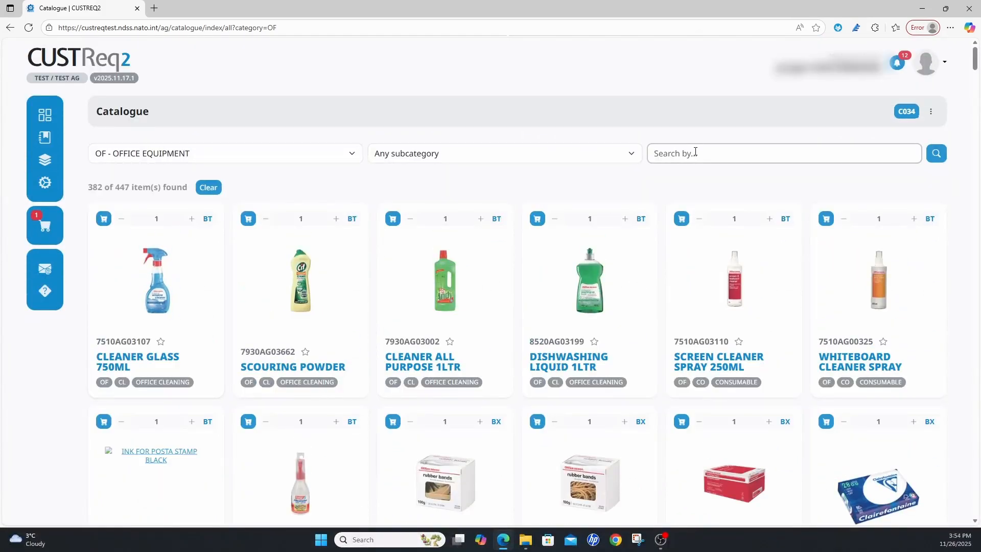
pyautogui.click(696, 152)
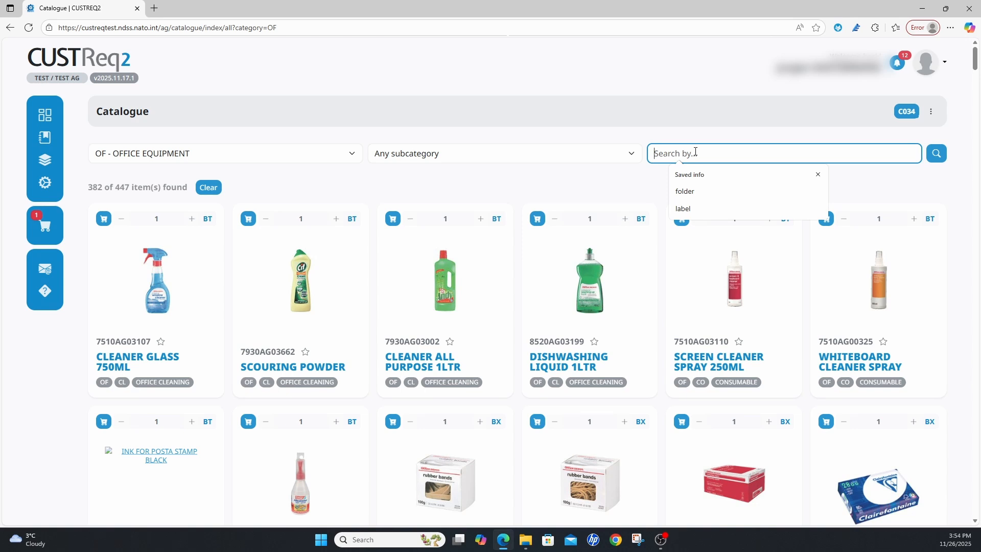
pyautogui.write('f')
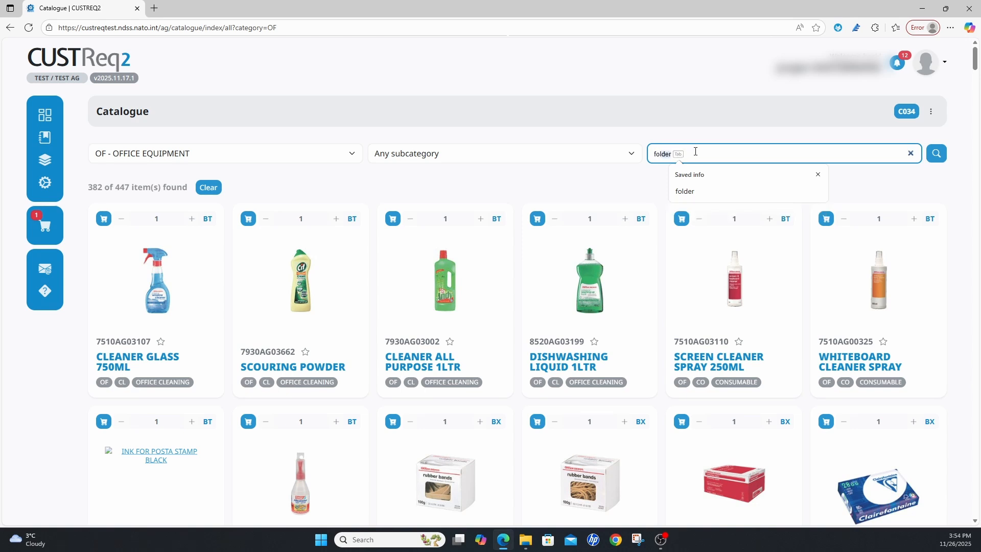
pyautogui.write('older')
pyautogui.press('Return')
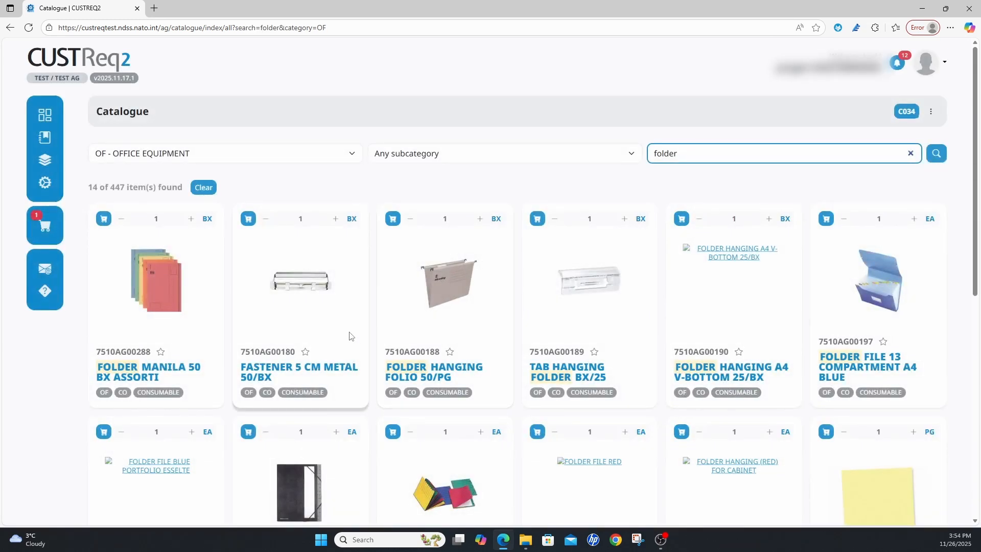
# - Set the quantity of FOLDER HANGING FOLIO 50/PG to 5 and add it to the cart
pyautogui.scroll(-1, 356, 334)
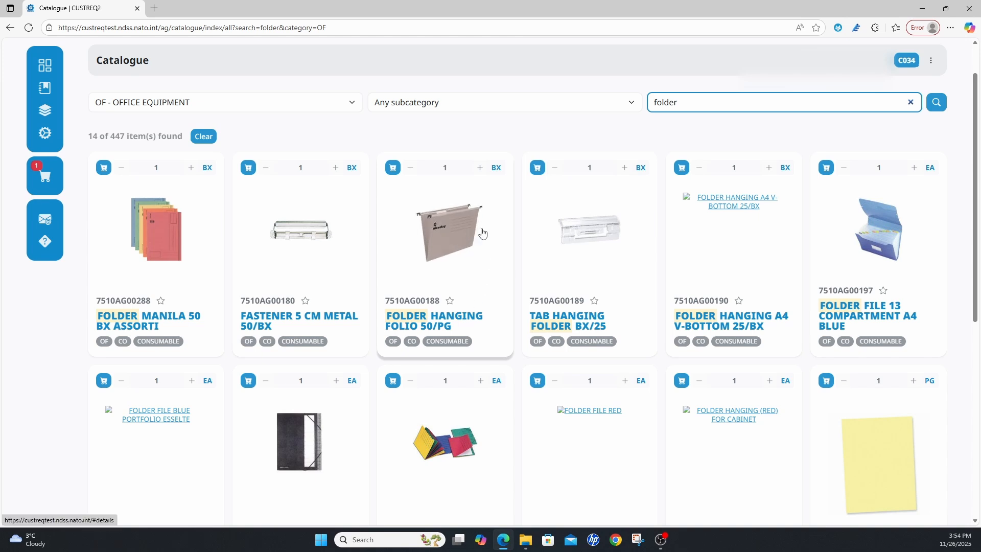
pyautogui.click(481, 169)
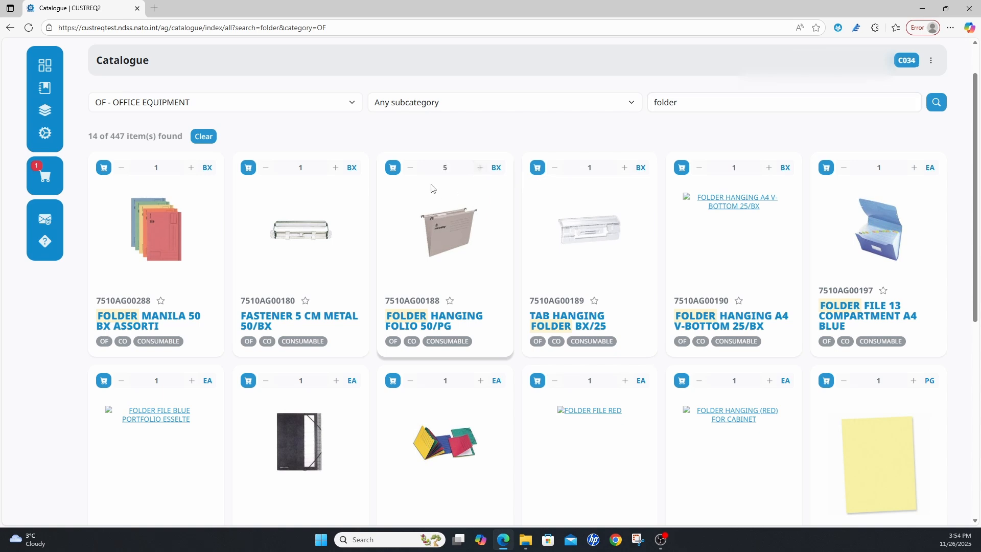
pyautogui.click(393, 168)
pyautogui.moveTo(46, 184)
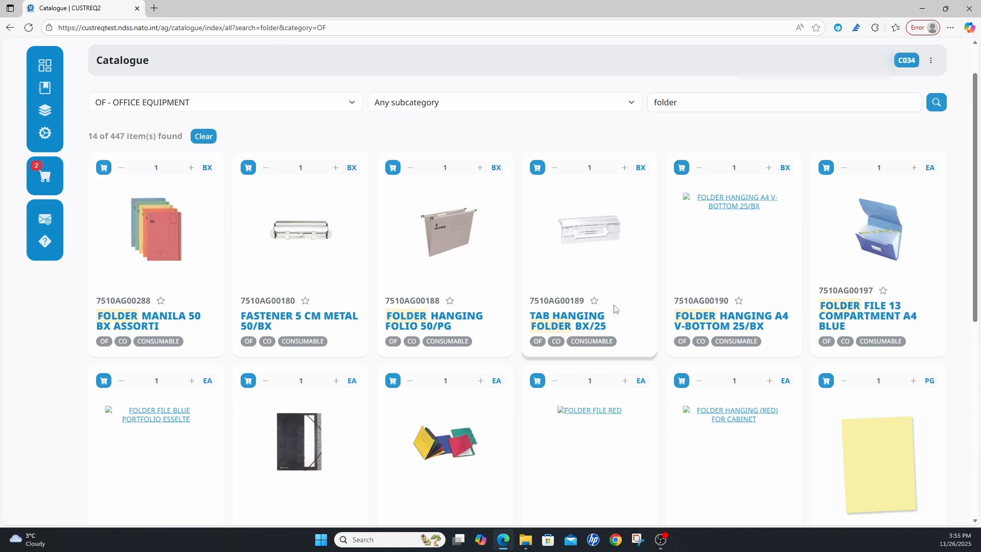
# - Find FOLDER YELLOW A4 1PG=100 in the folder results and add it to the cart with a quantity of 3
pyautogui.scroll(-1, 615, 309)
pyautogui.scroll(1, 519, 296)
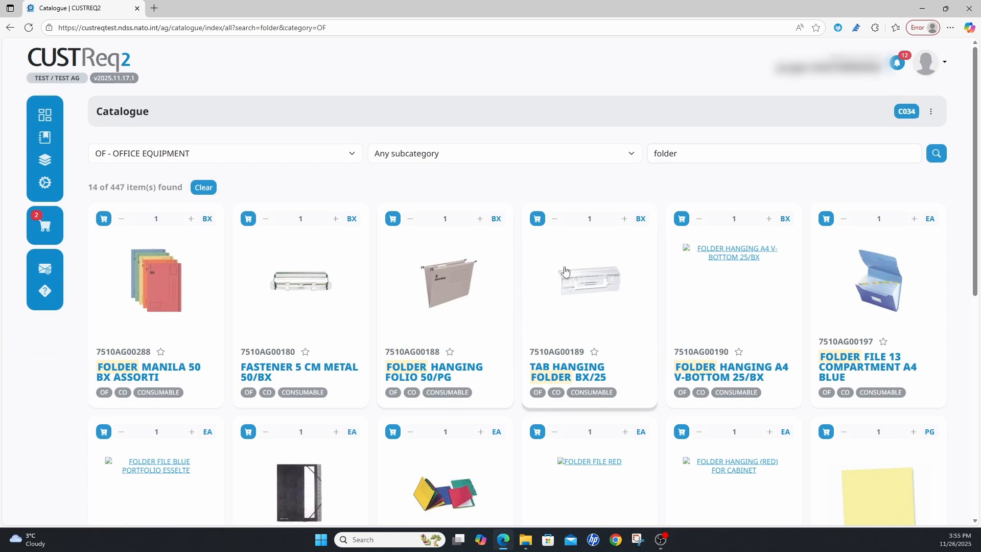
pyautogui.scroll(-1, 566, 274)
pyautogui.scroll(-6, 565, 275)
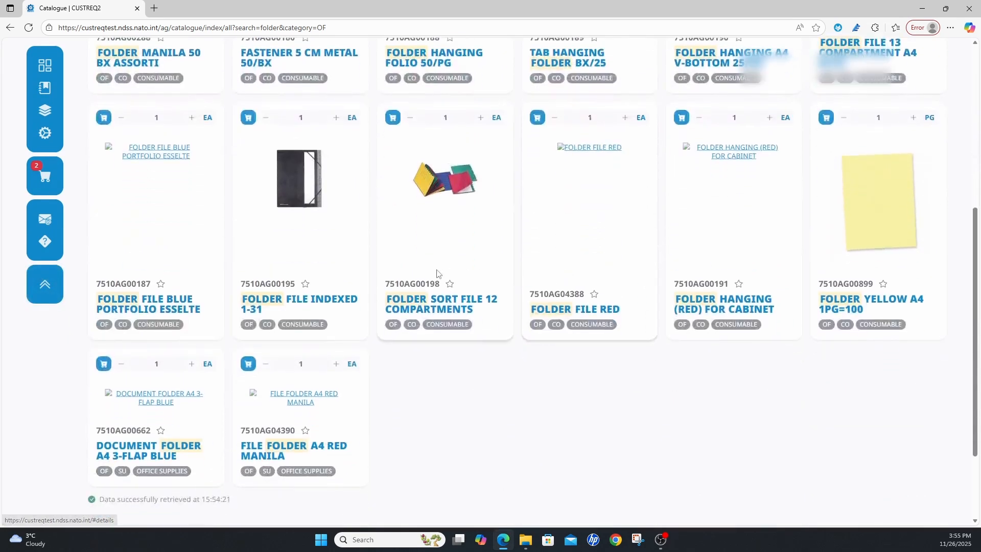
pyautogui.scroll(1, 771, 286)
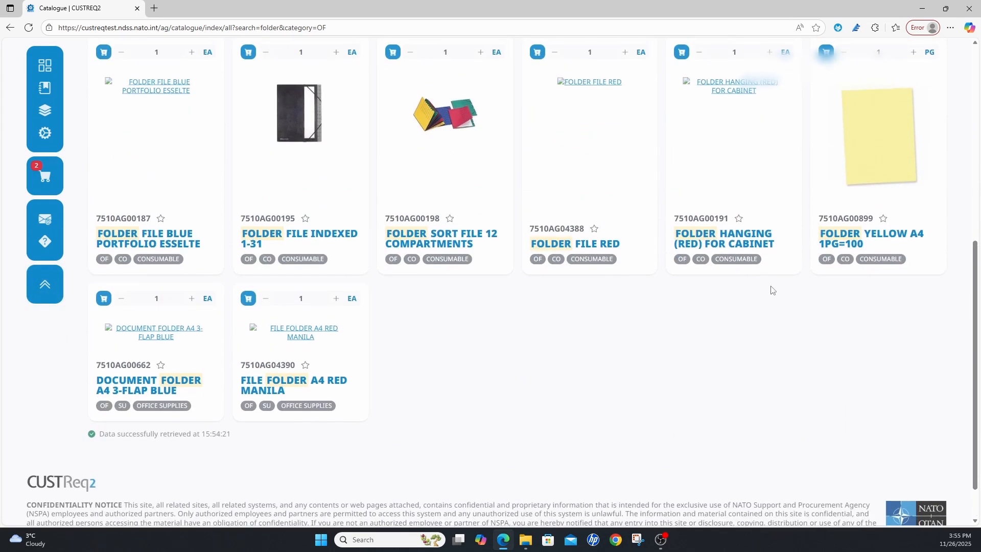
pyautogui.scroll(2, 891, 225)
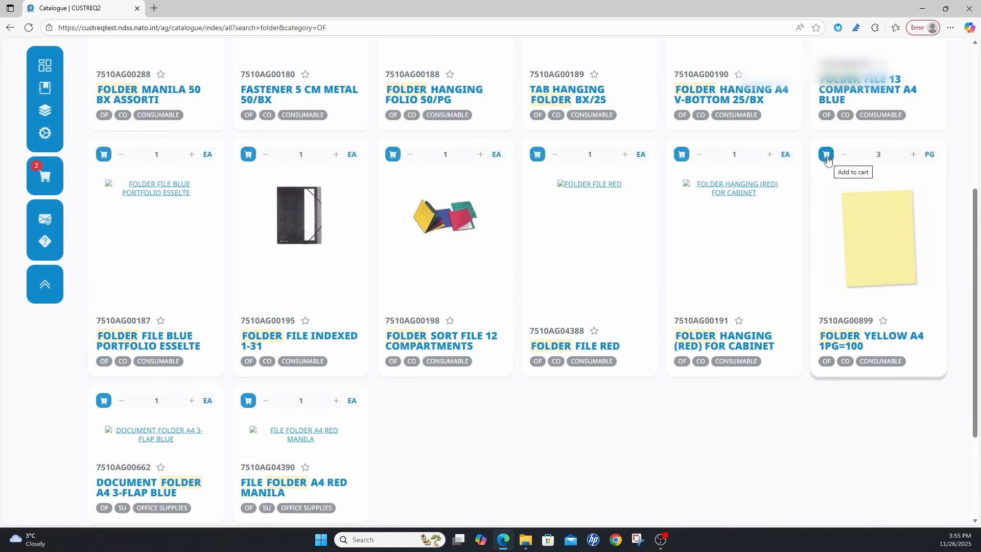
pyautogui.click(827, 155)
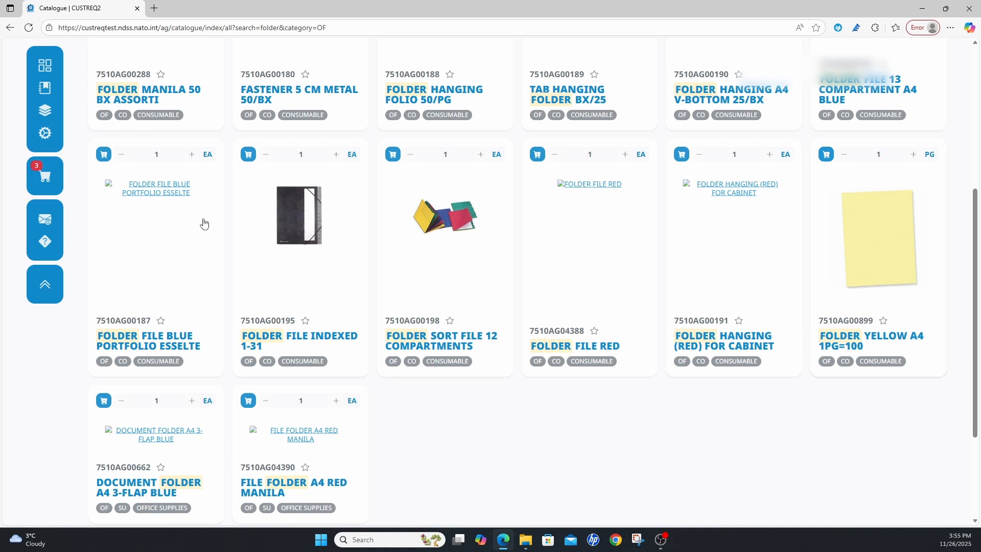
# - Remove the search term "folder" and list all office equipment items again
pyautogui.scroll(5, 204, 223)
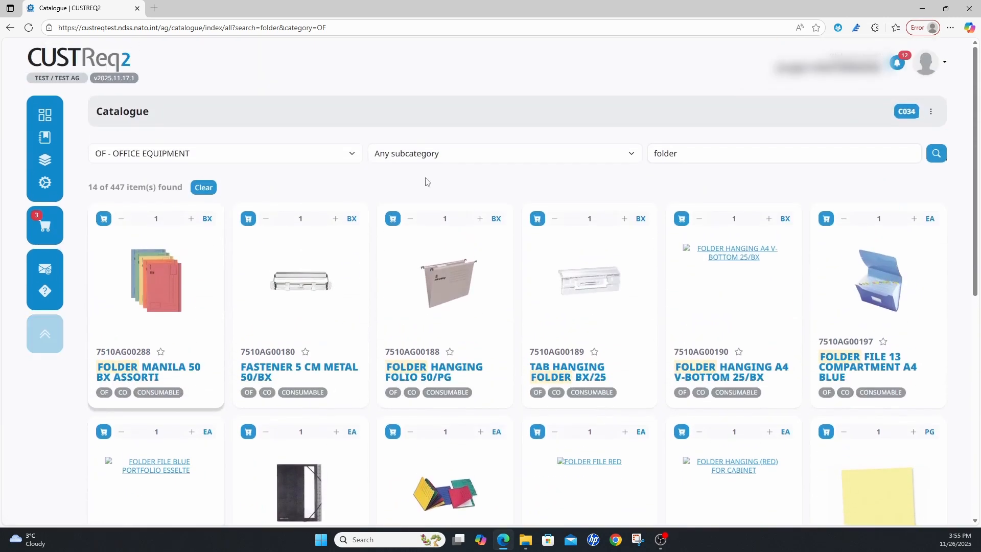
pyautogui.moveTo(710, 154); pyautogui.dragTo(640, 154)
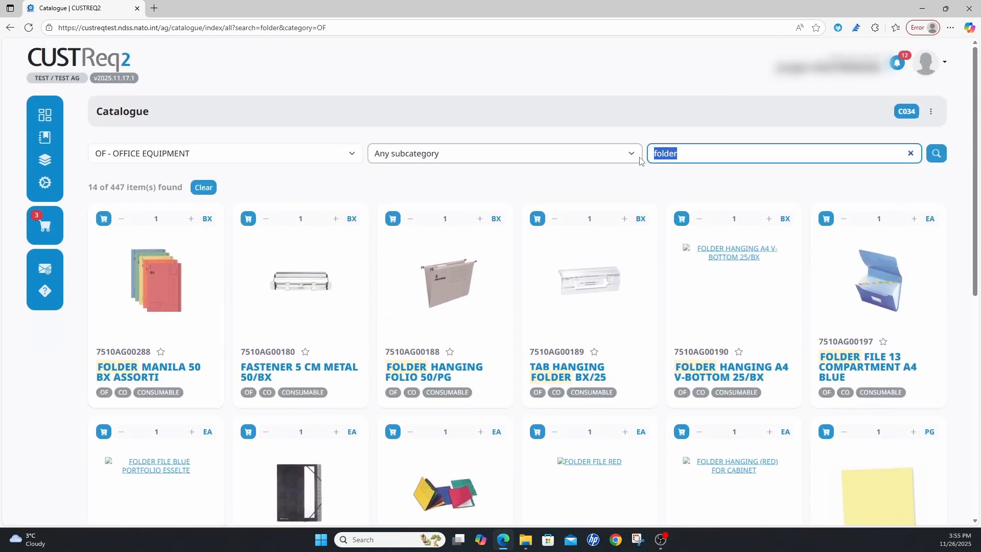
pyautogui.press('BackSpace')
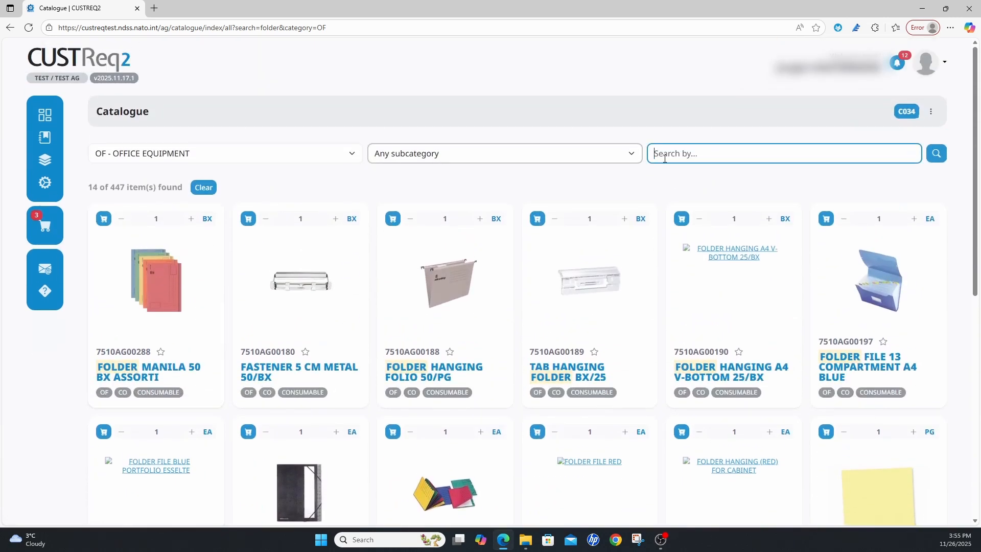
pyautogui.click(937, 154)
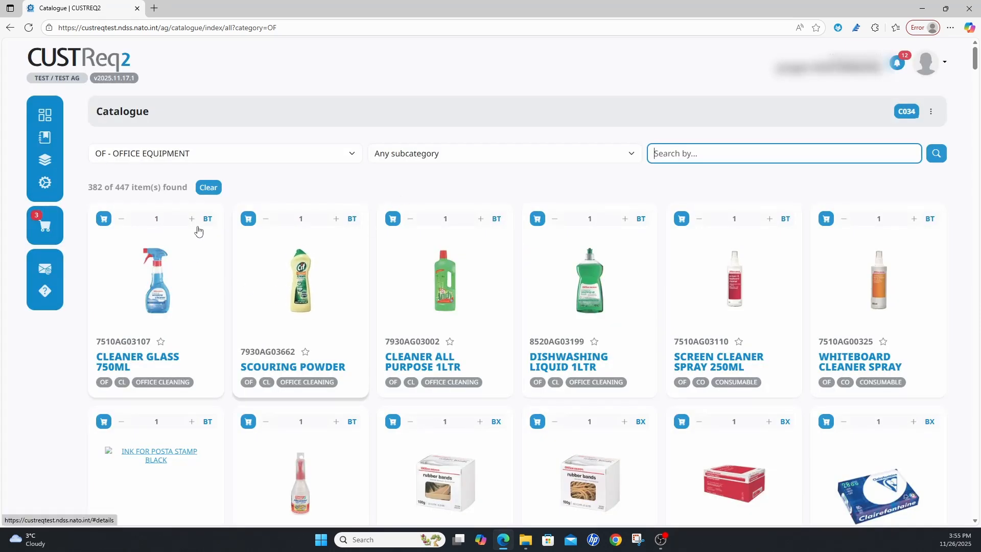
# - Add two bottles of CLEANER GLASS 750ML and one bottle of CLEANER ALL PURPOSE 1LTR to the cart
pyautogui.click(191, 218)
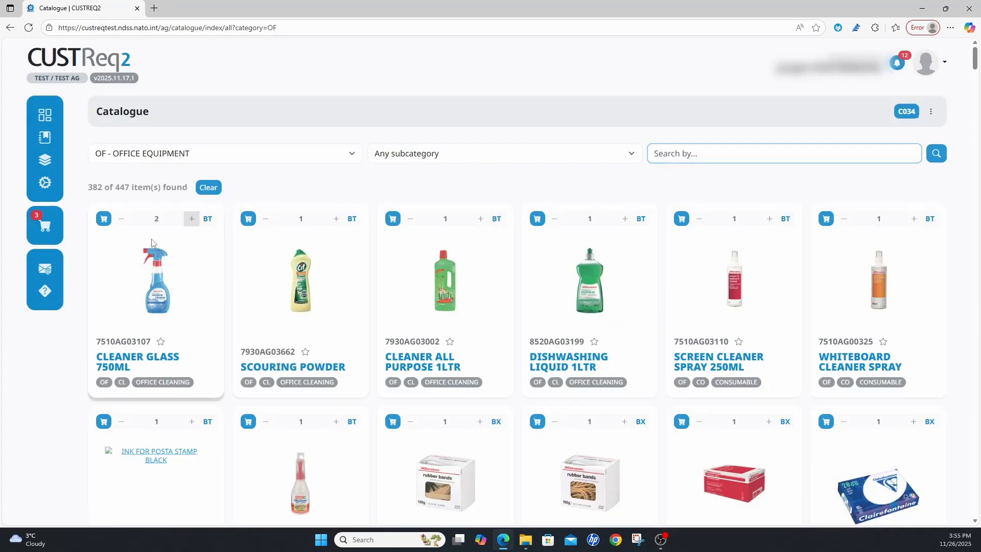
pyautogui.click(104, 223)
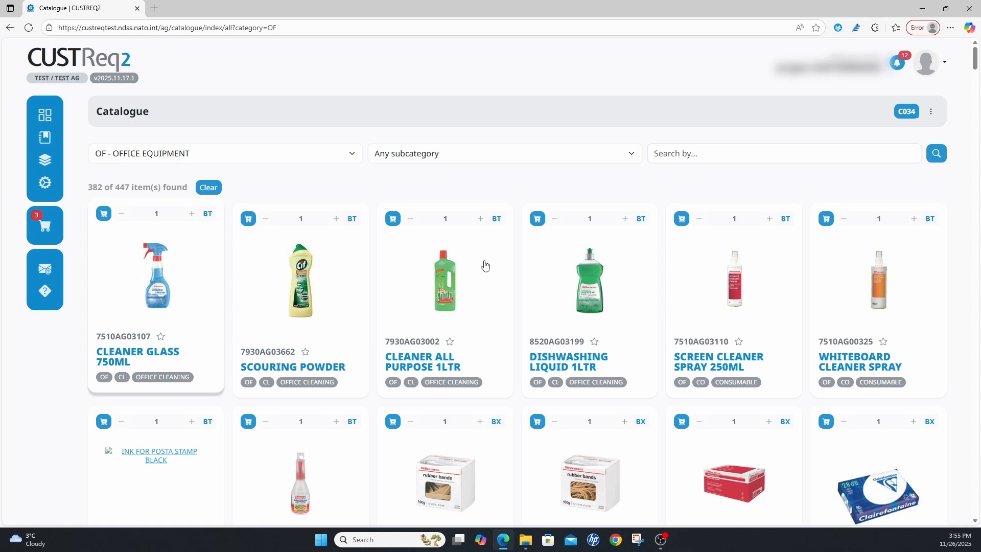
pyautogui.click(393, 218)
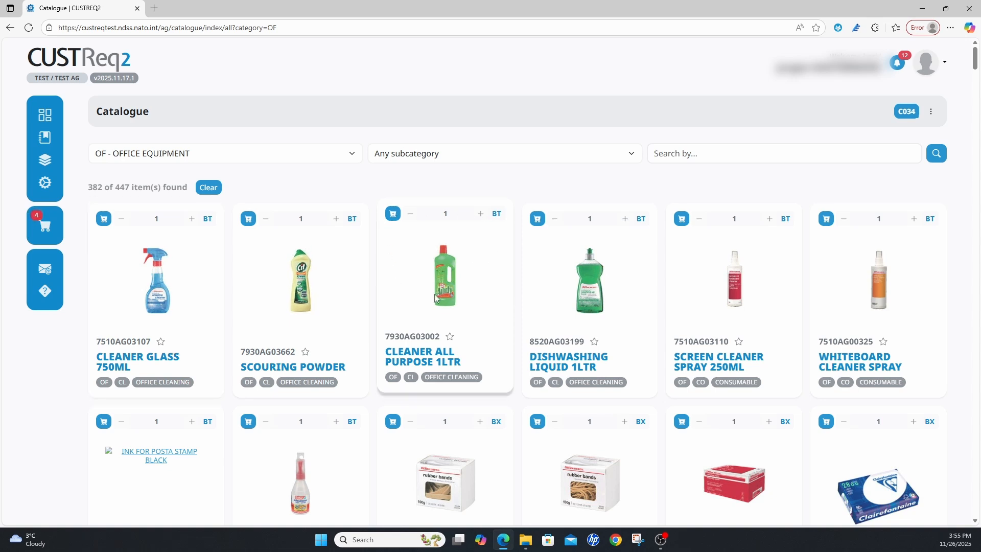
# - Open the cart, check its items and total, and create a draft request from it
pyautogui.scroll(-1, 538, 327)
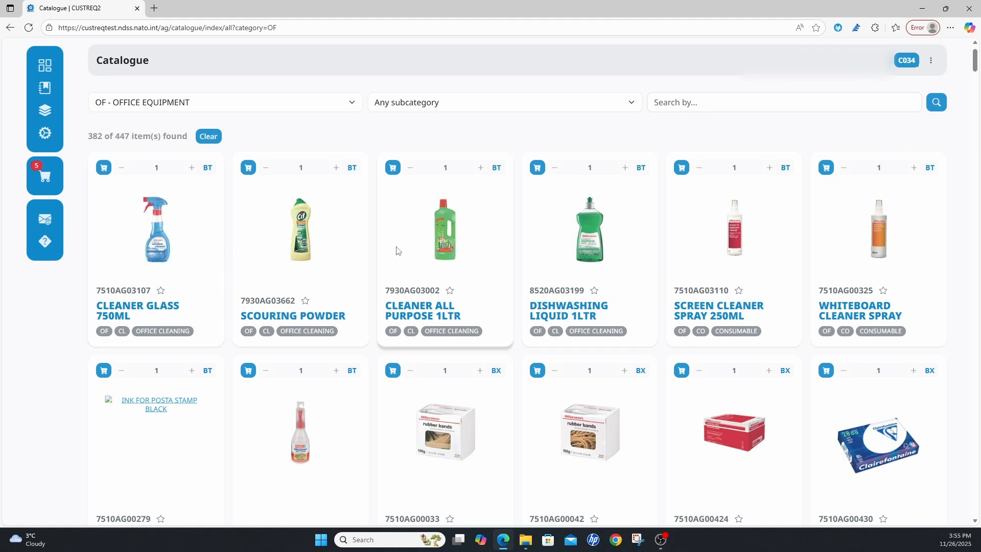
pyautogui.click(51, 178)
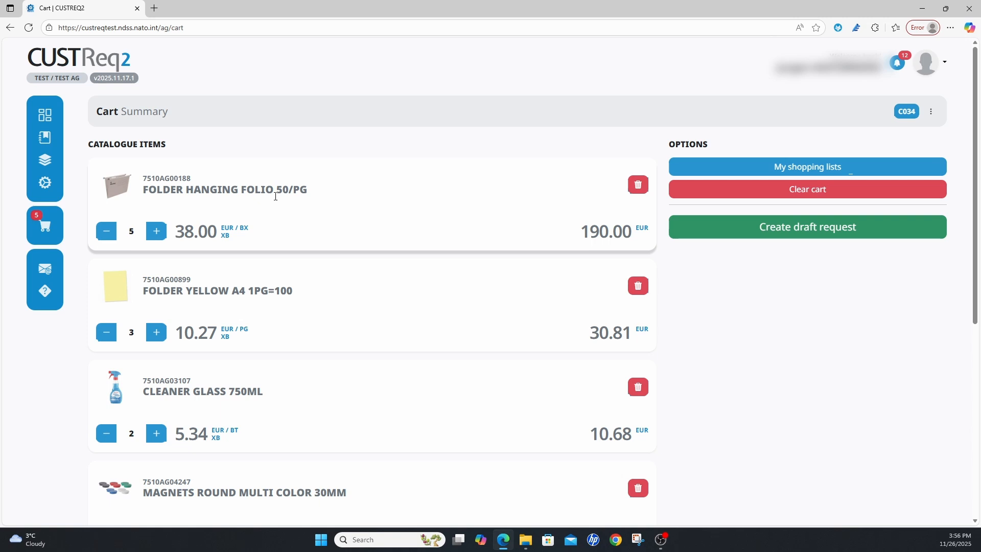
pyautogui.scroll(-2, 340, 211)
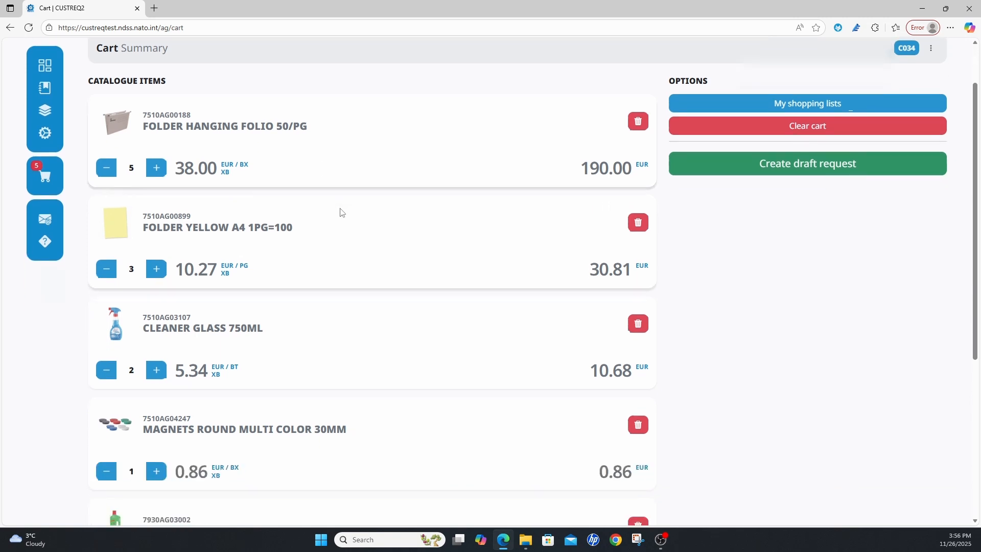
pyautogui.scroll(-5, 341, 212)
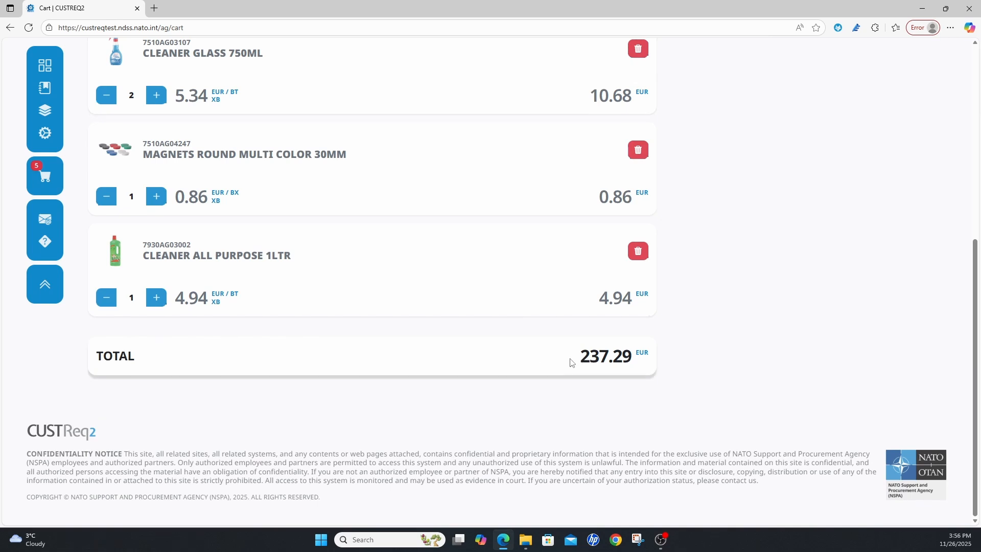
pyautogui.scroll(6, 577, 357)
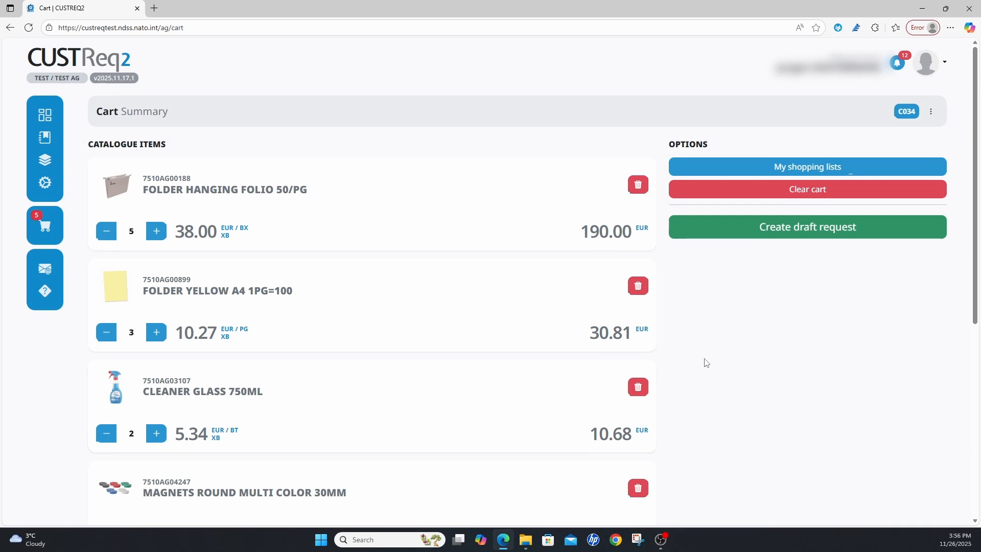
pyautogui.click(806, 231)
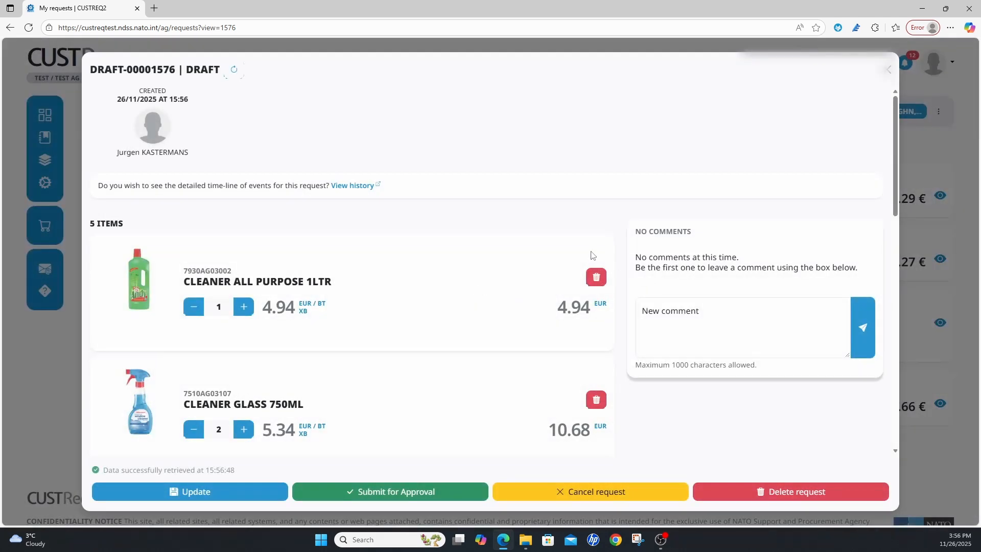
# - Try priority 05 - Urgent in the draft request's additional information and settle on 02 - High Priority
pyautogui.scroll(-6, 529, 225)
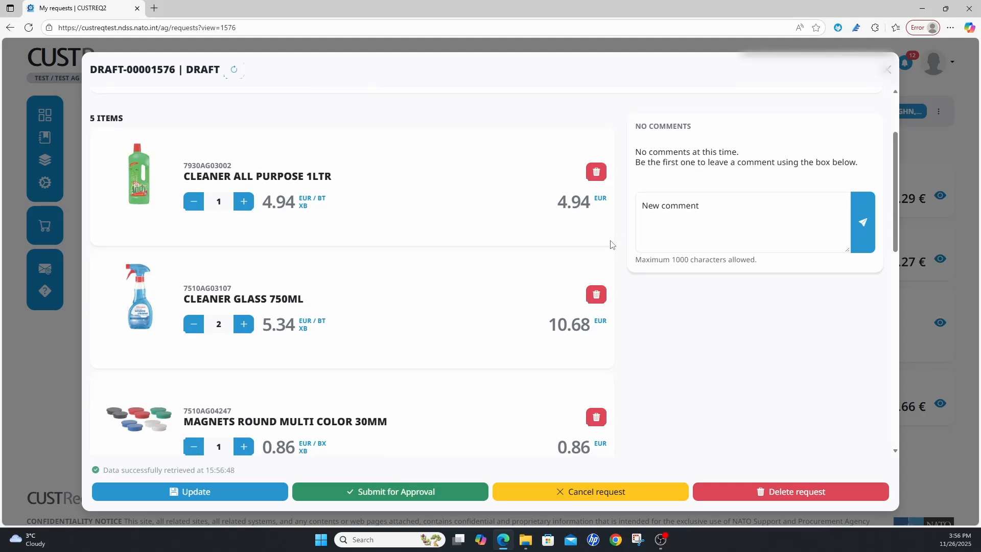
pyautogui.scroll(-7, 460, 248)
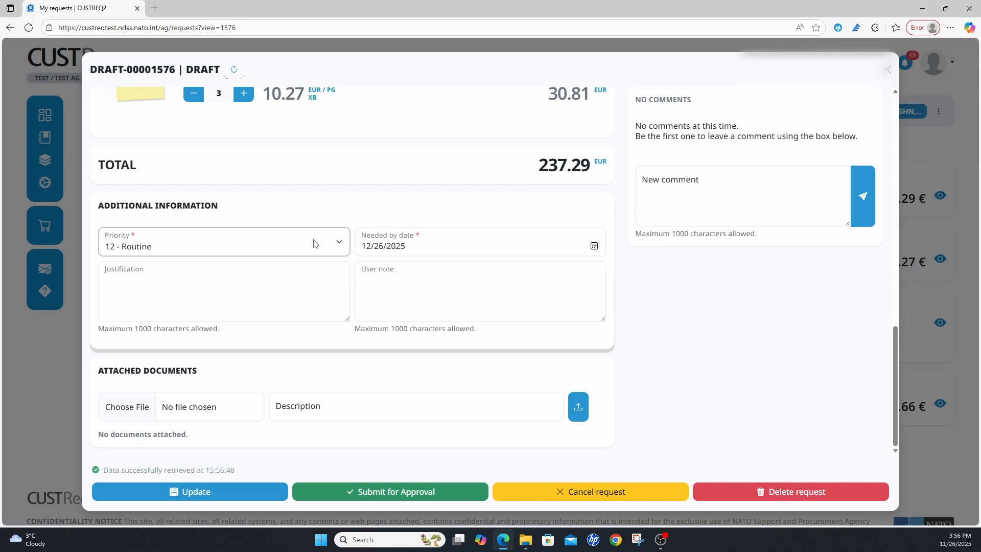
pyautogui.click(339, 244)
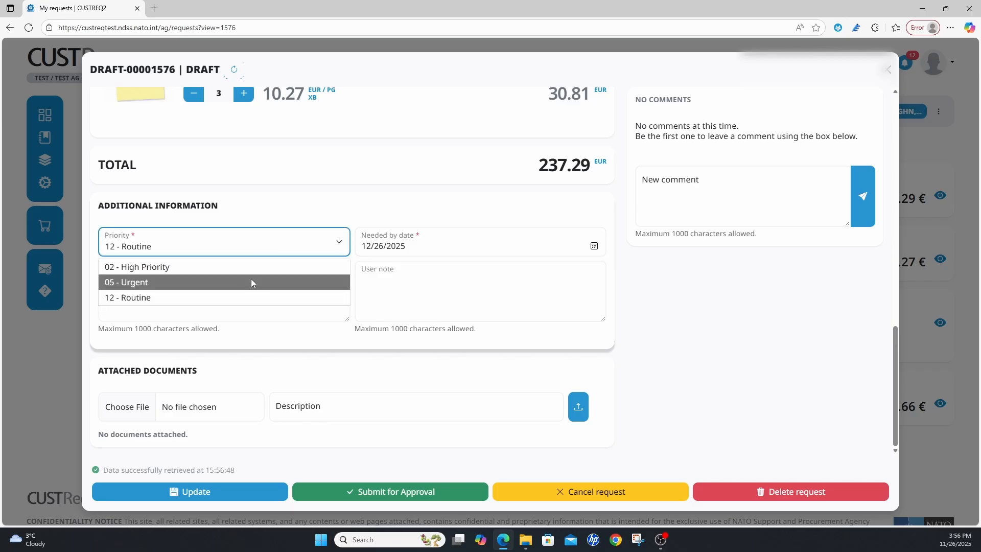
pyautogui.click(252, 281)
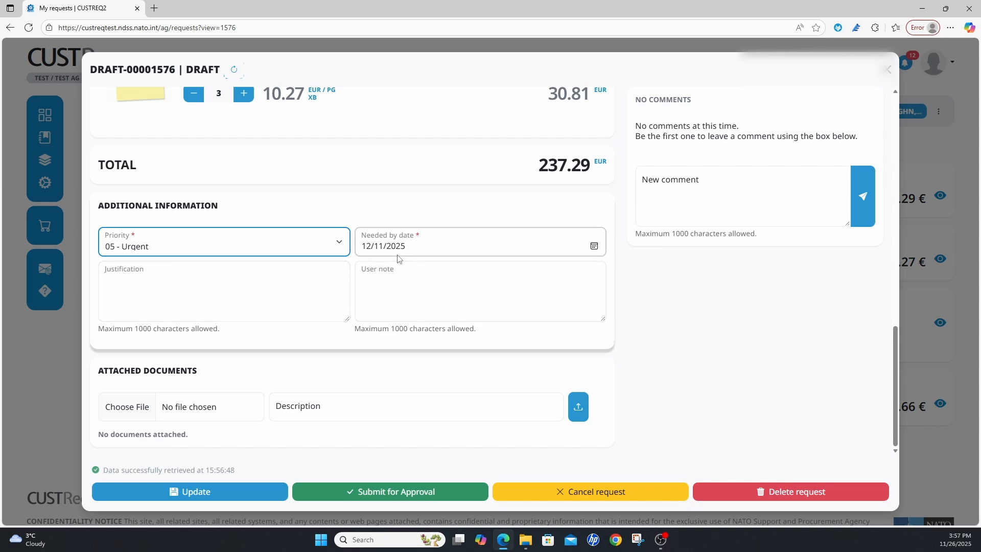
pyautogui.click(342, 248)
pyautogui.click(275, 265)
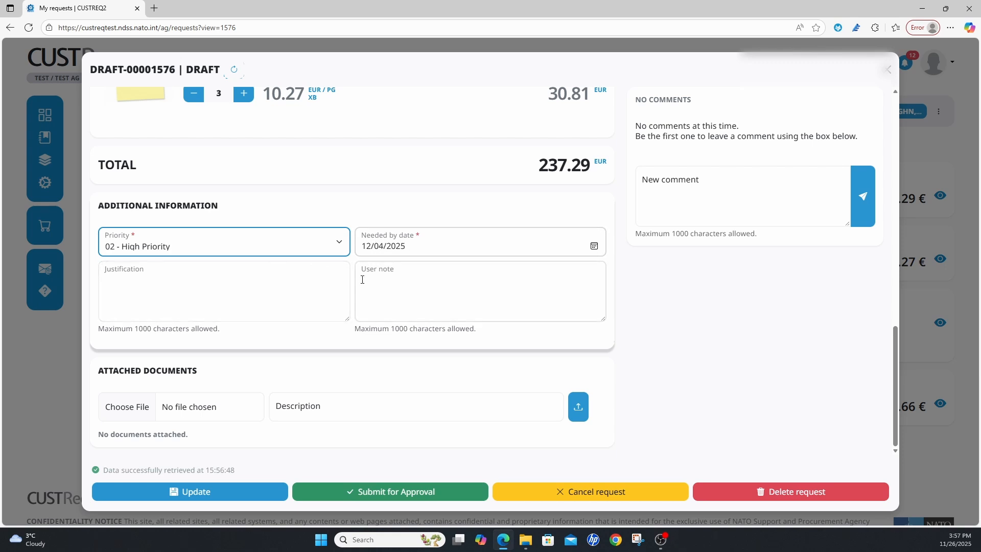
# - Enter the justification "Requirement of office supplies for C034" and a user note stating "Requested by" with the requester's name
pyautogui.click(241, 289)
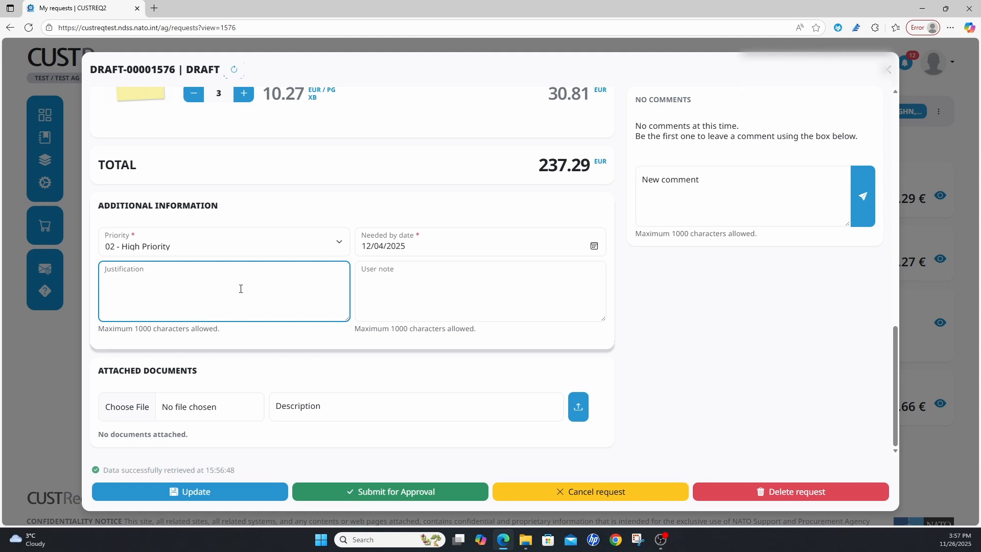
pyautogui.write('Requirement of office supplies for C034')
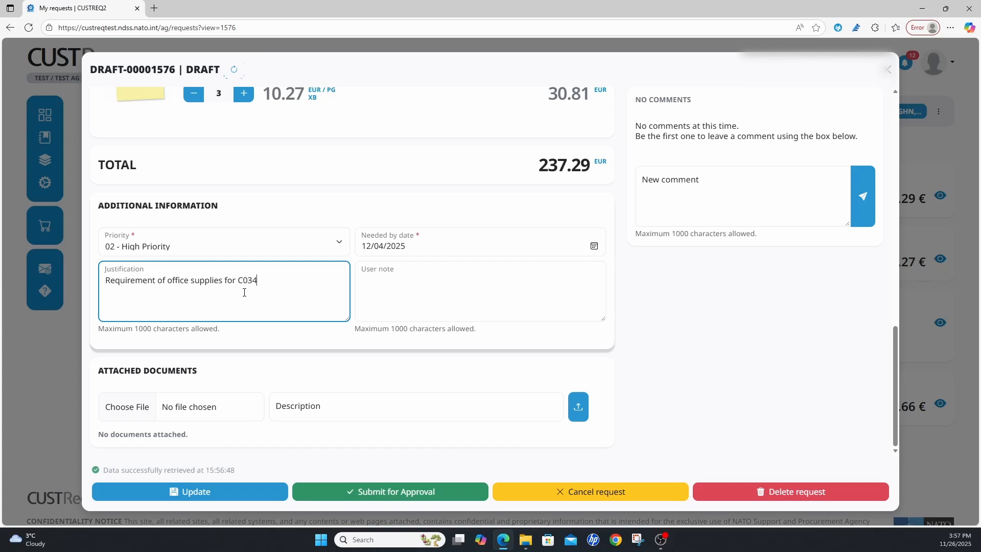
pyautogui.click(375, 288)
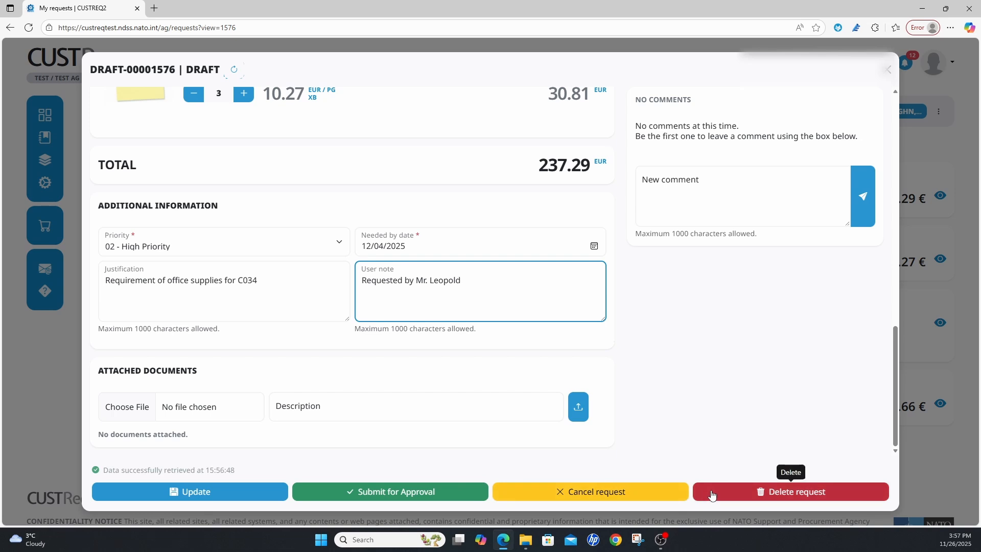
# - Submit the draft request for approval and confirm the submission
pyautogui.click(396, 491)
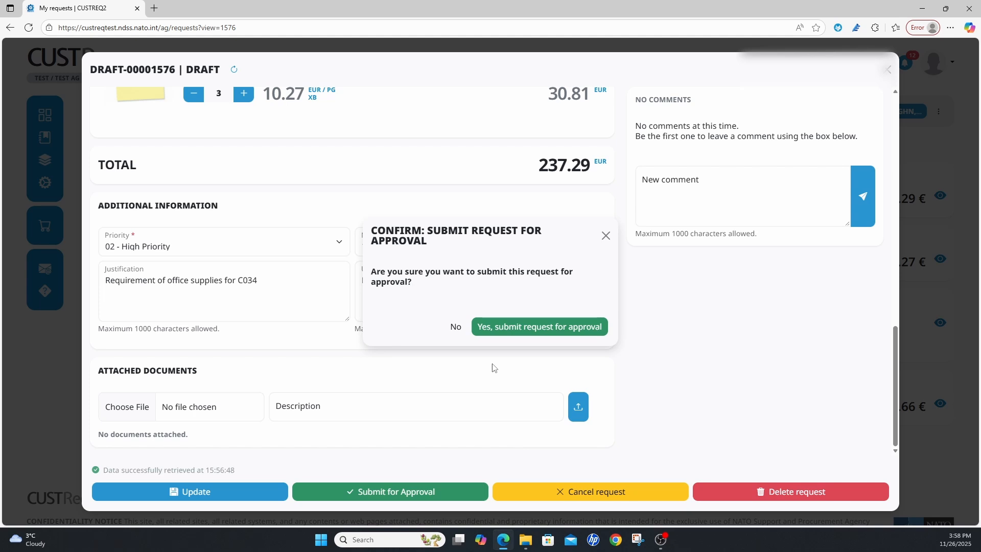
pyautogui.click(530, 327)
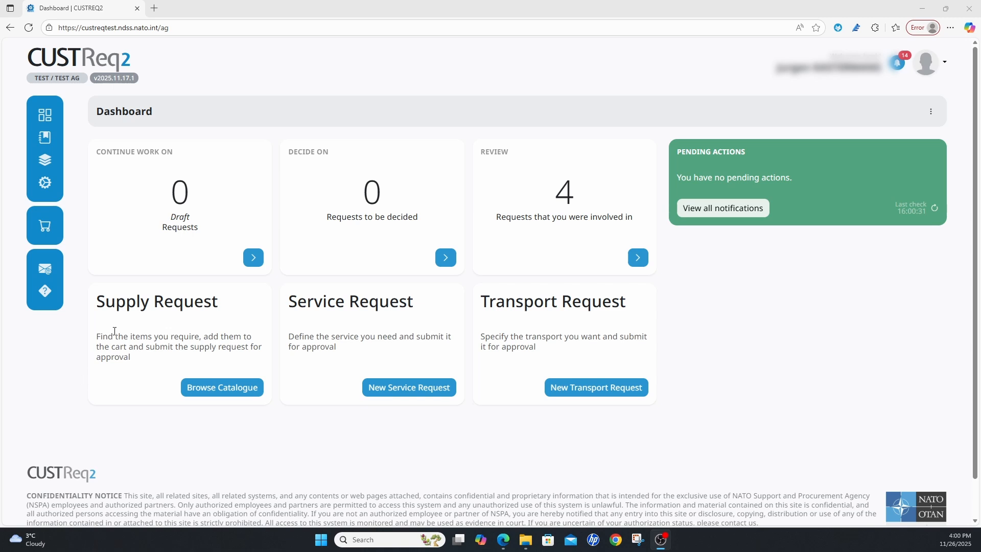
# - List your own requests and open the details of the office supplies request created on 26/11/2025
pyautogui.click(44, 161)
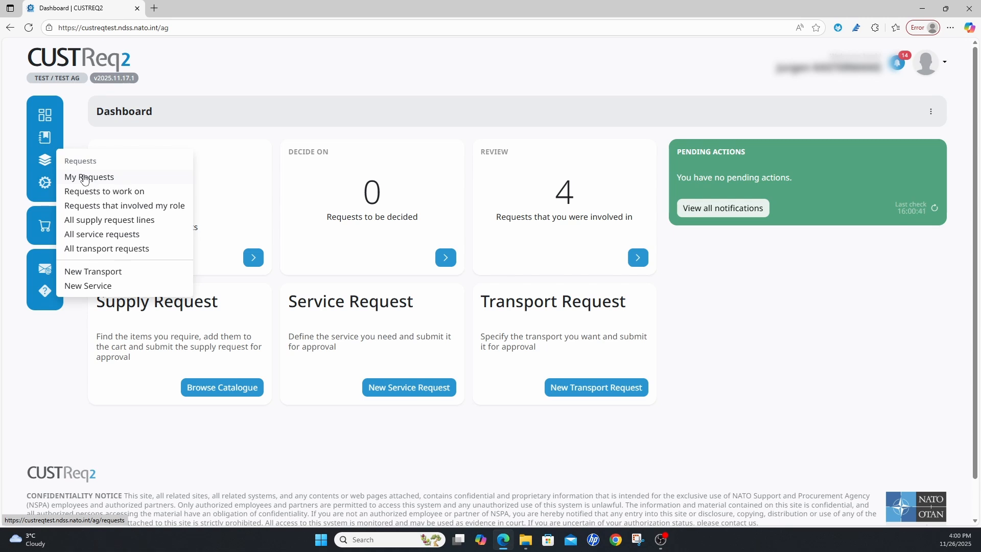
pyautogui.click(85, 178)
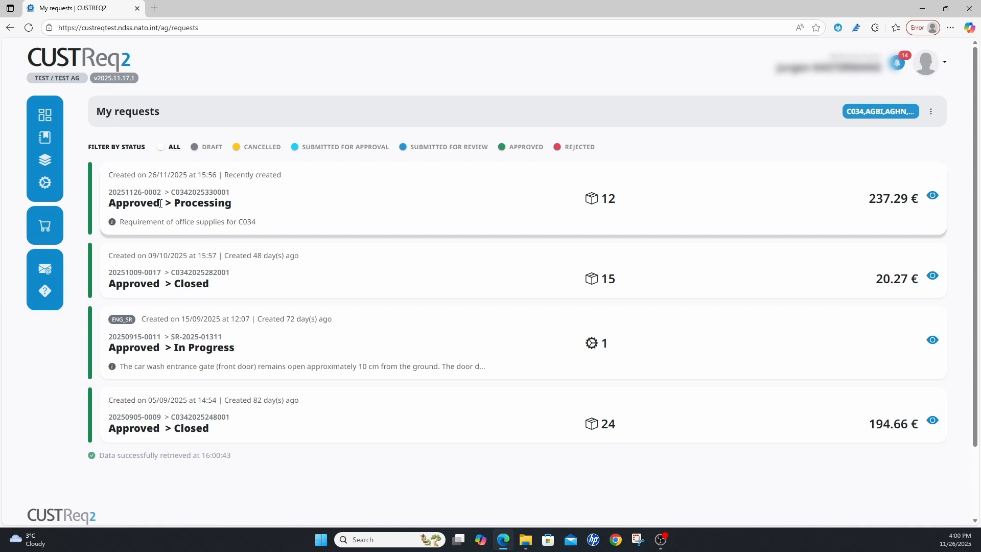
pyautogui.click(933, 197)
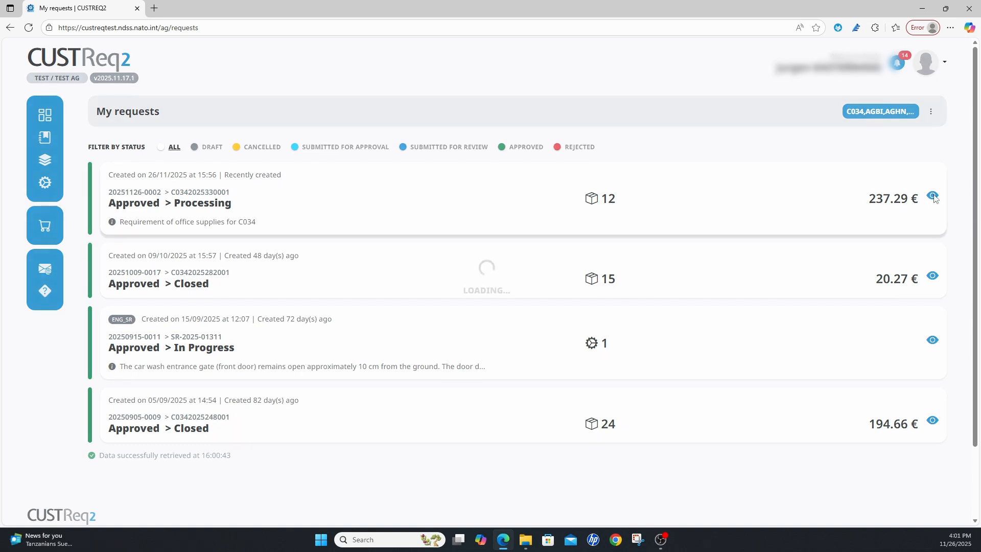